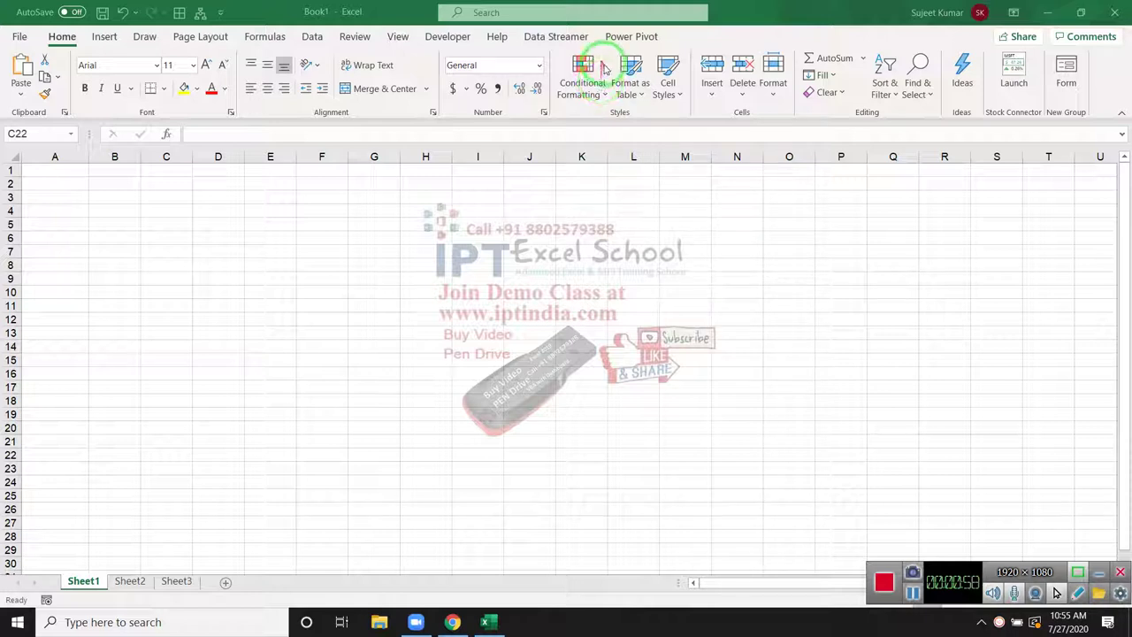
- Select cell J9 and open the Conditional Formatting help beside the blank Sheet1
click(532, 275)
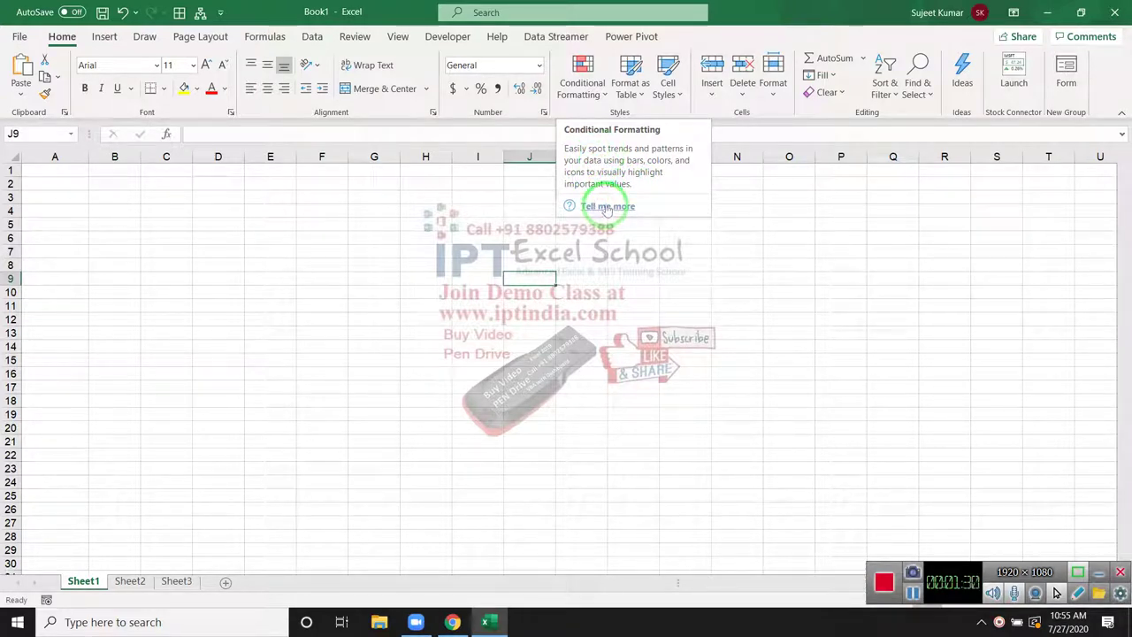
drag(641, 228, 794, 370)
- Open the full conditional formatting help article and scroll through it
click(607, 207)
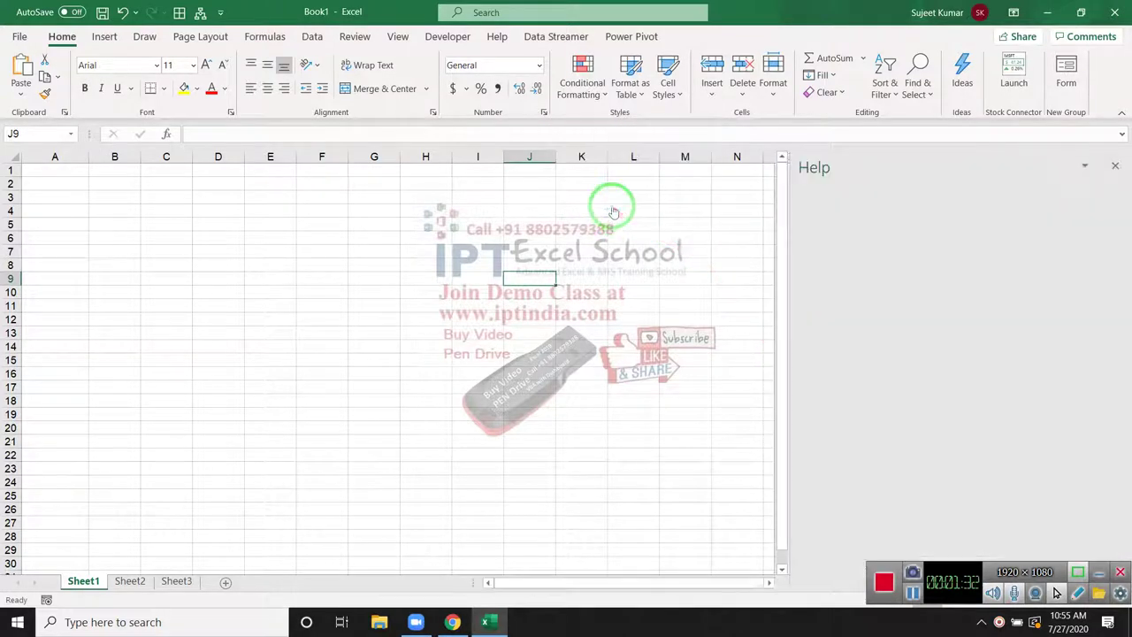
click(612, 210)
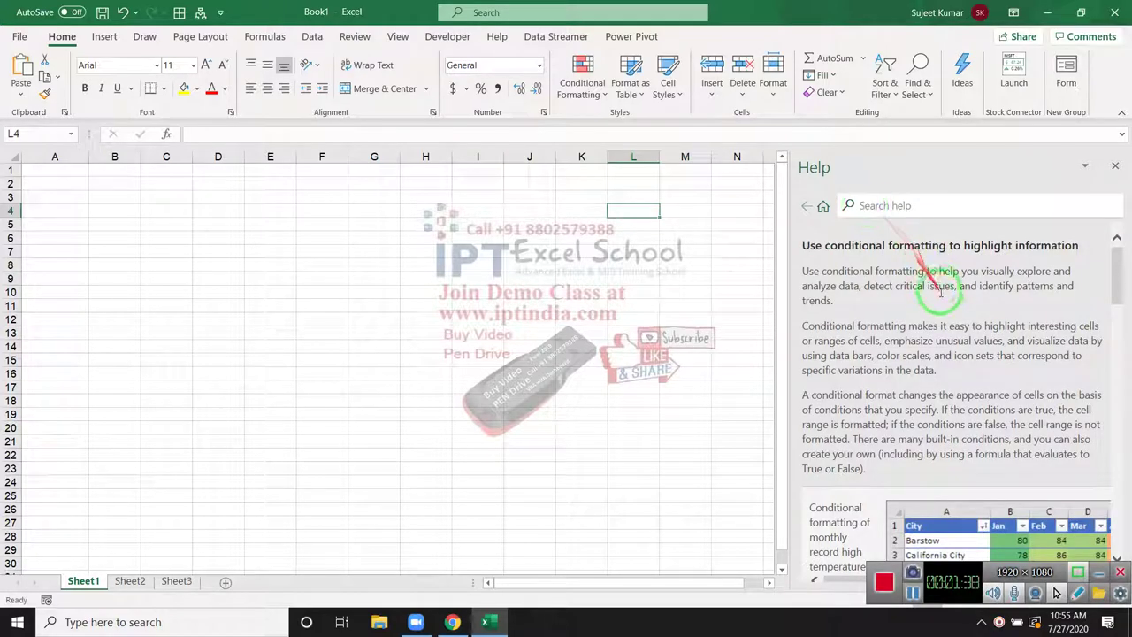
scroll(940, 292, down, 3)
scroll(940, 298, down, 3)
scroll(946, 310, down, 3)
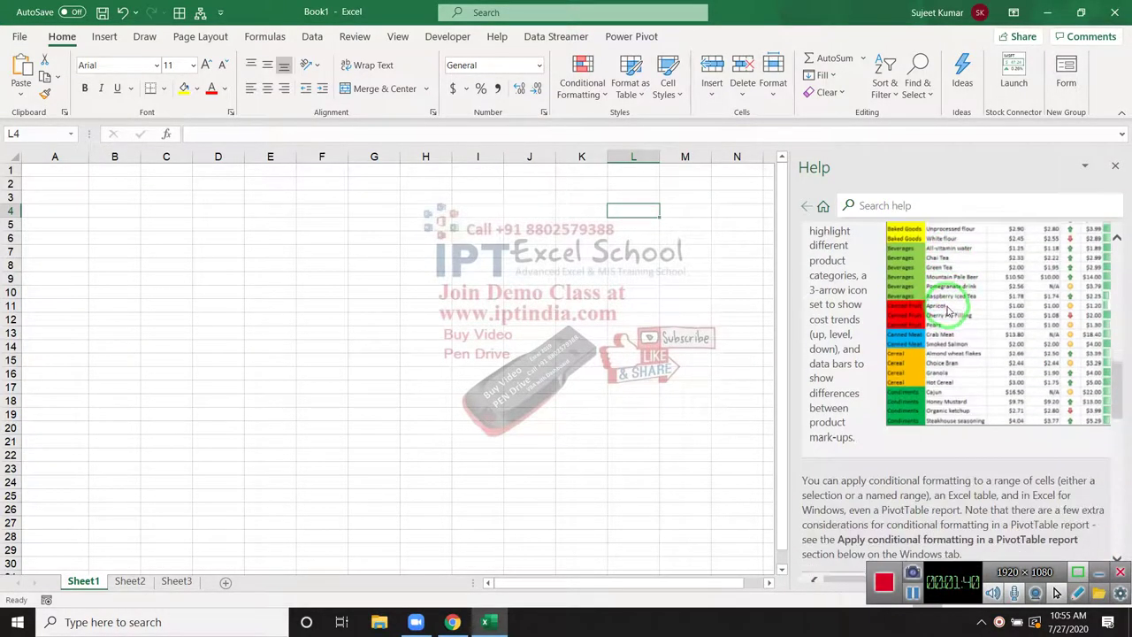
scroll(957, 301, down, 5)
scroll(968, 305, down, 2)
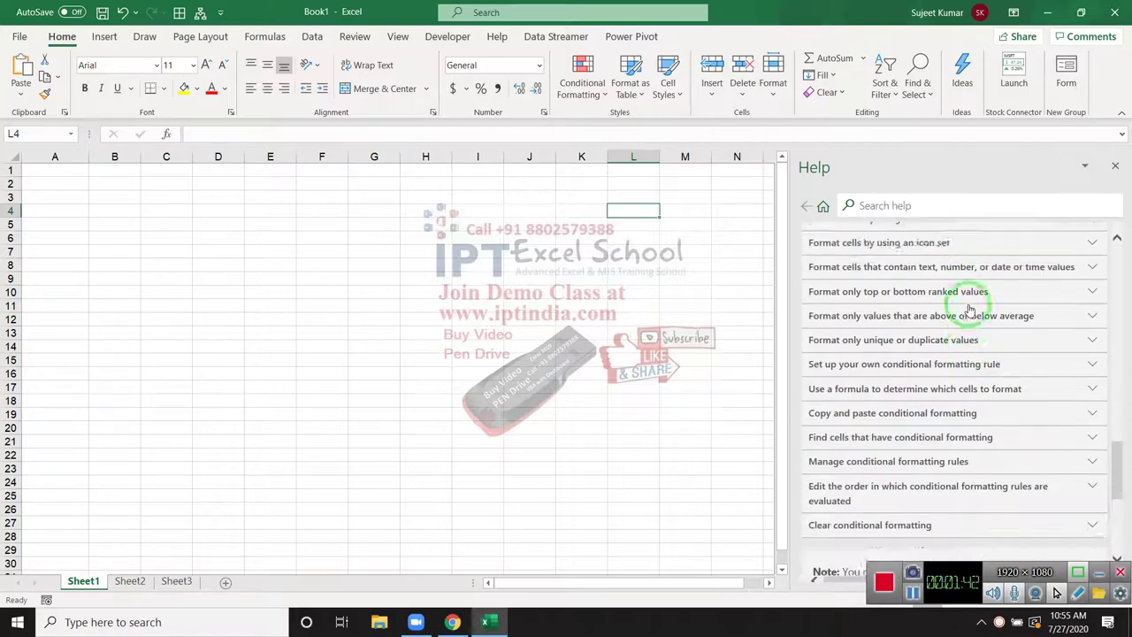
scroll(967, 296, up, 4)
- Expand the PivotTable conditional formatting section and read down through it
click(967, 265)
scroll(943, 328, down, 3)
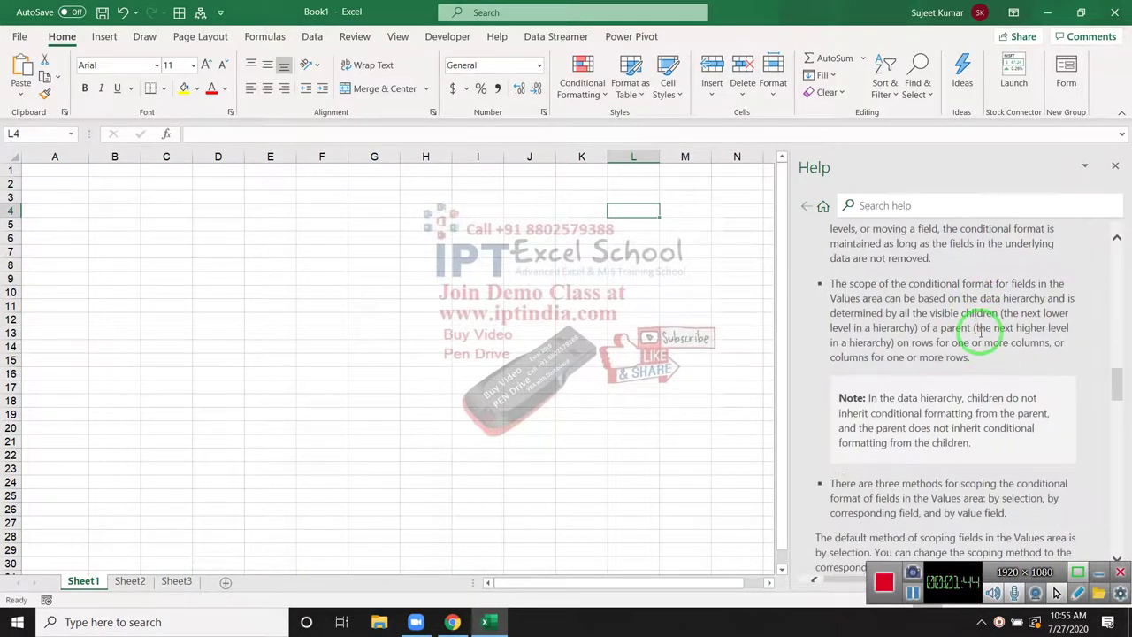
scroll(955, 328, down, 3)
scroll(973, 328, down, 3)
scroll(980, 339, down, 3)
scroll(981, 339, down, 1)
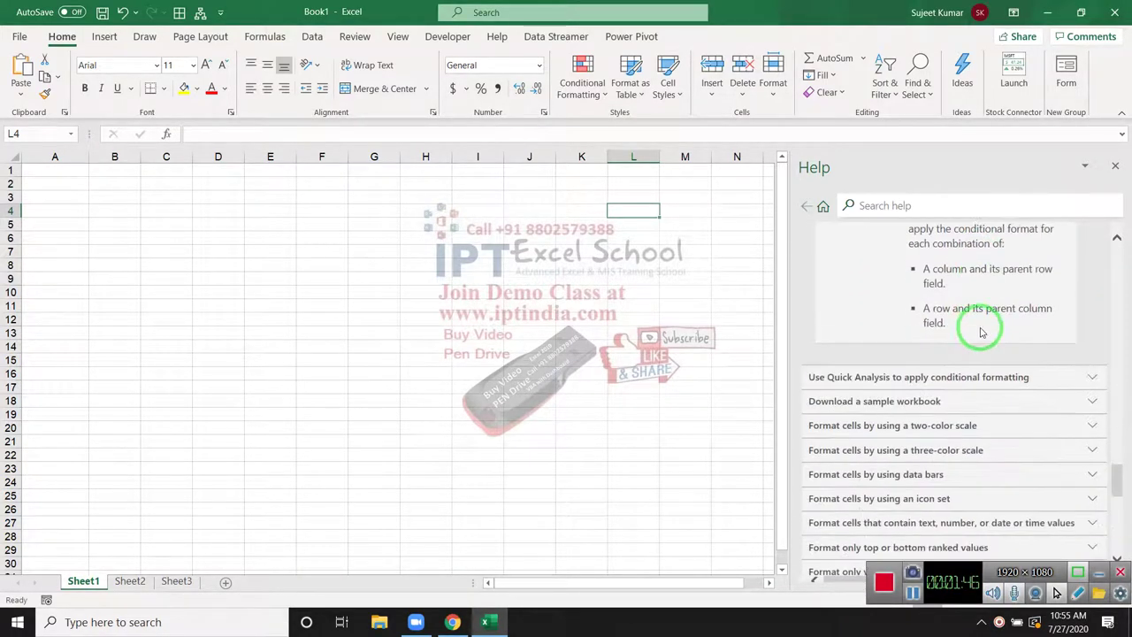
- Expand the Quick Analysis conditional formatting section and read further down the article
click(964, 378)
scroll(964, 381, down, 1)
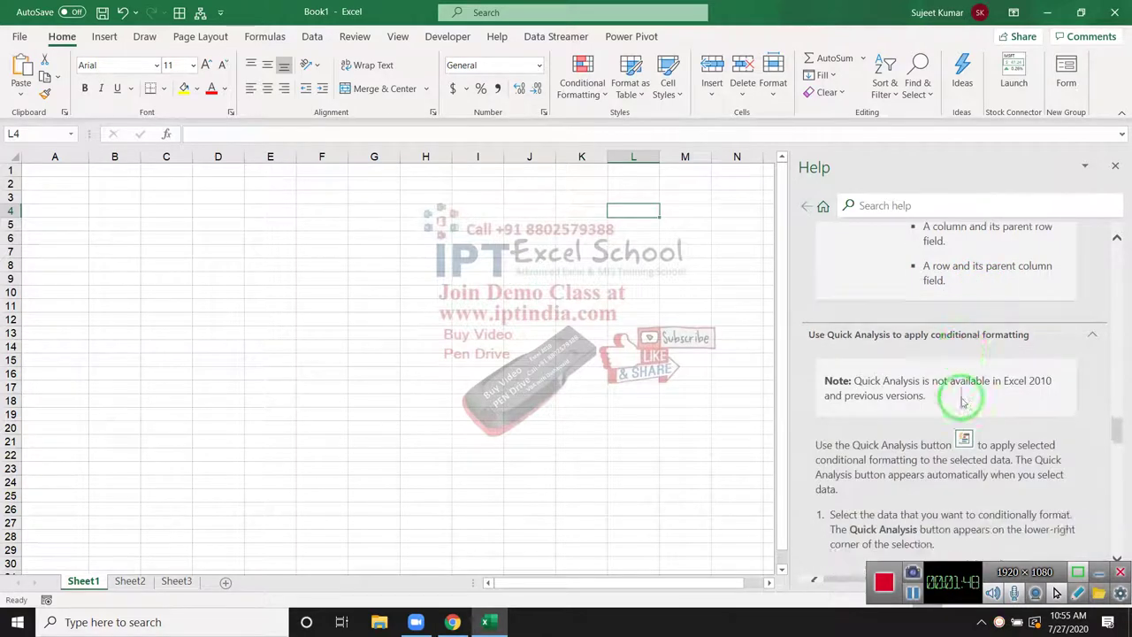
scroll(963, 389, down, 3)
scroll(962, 398, down, 2)
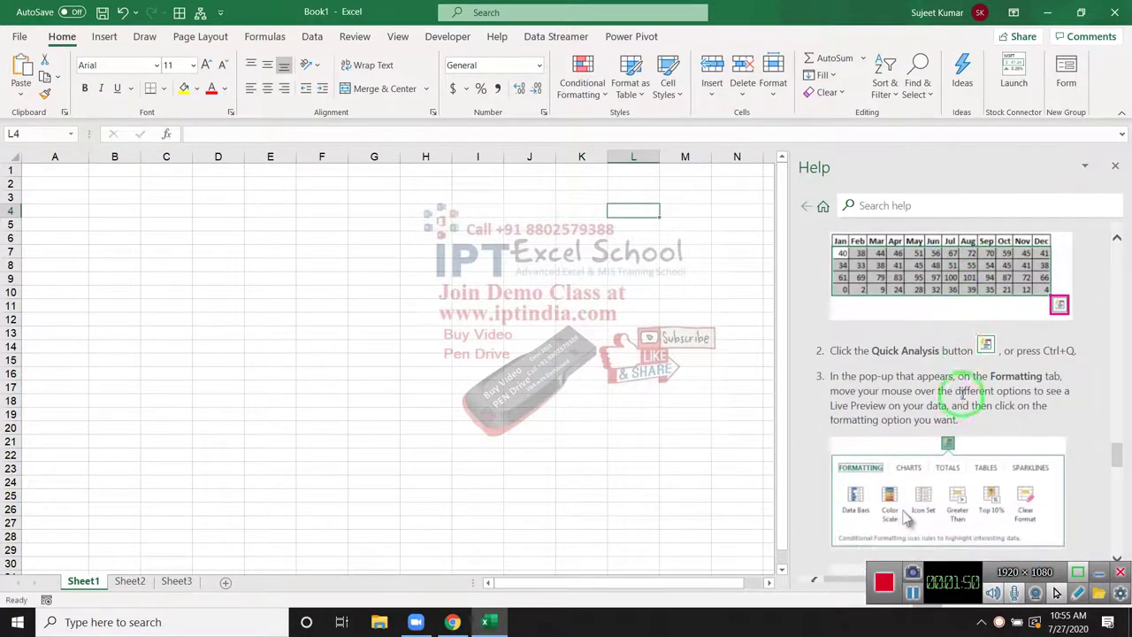
scroll(964, 376, down, 3)
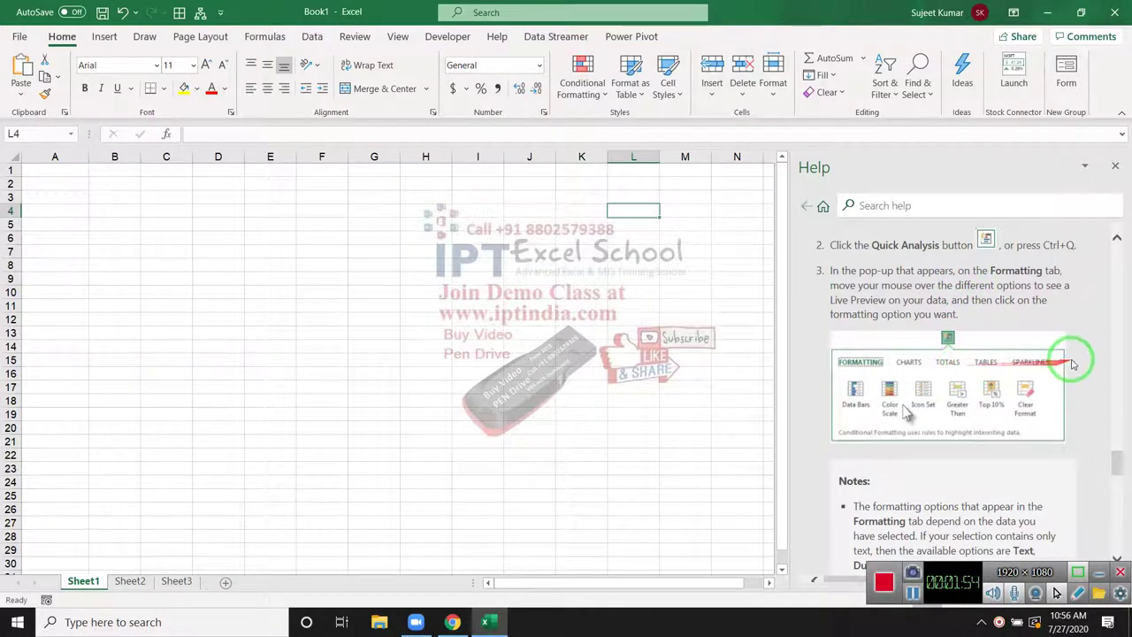
scroll(1073, 355, down, 6)
scroll(1074, 361, down, 6)
scroll(1074, 361, down, 4)
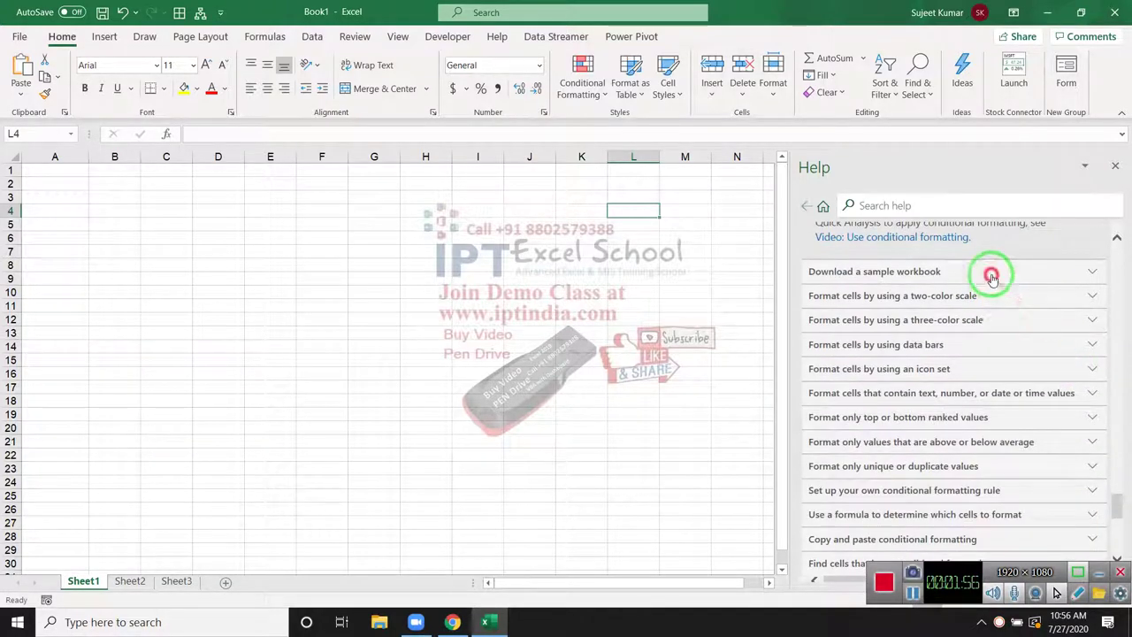
- Expand the 'Download a sample workbook' and two-color scale topics
click(993, 273)
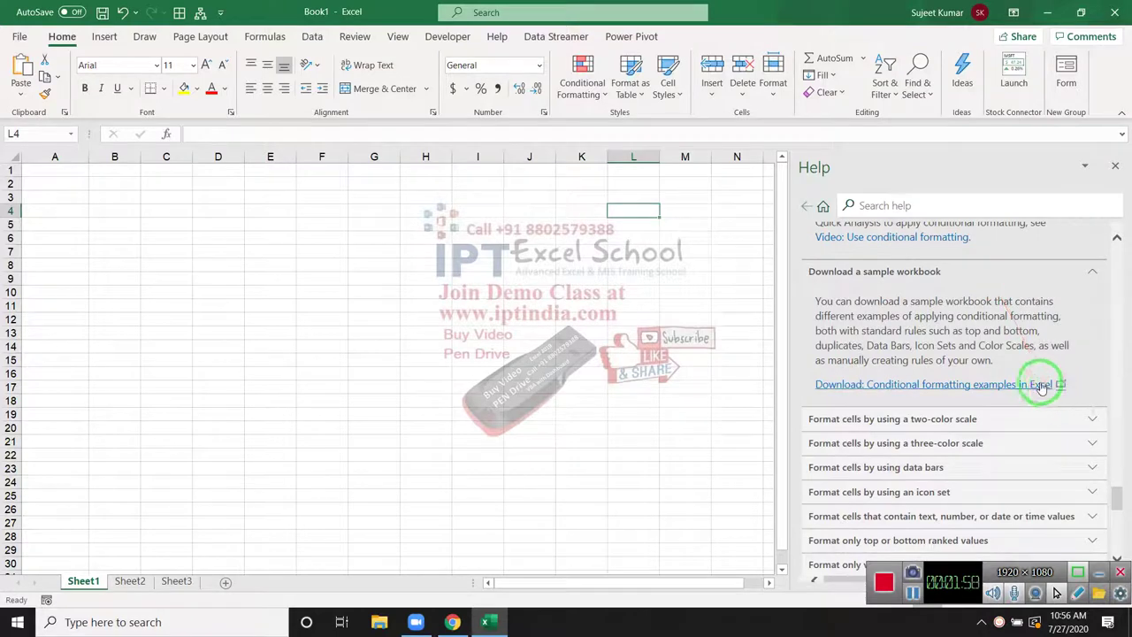
click(1005, 419)
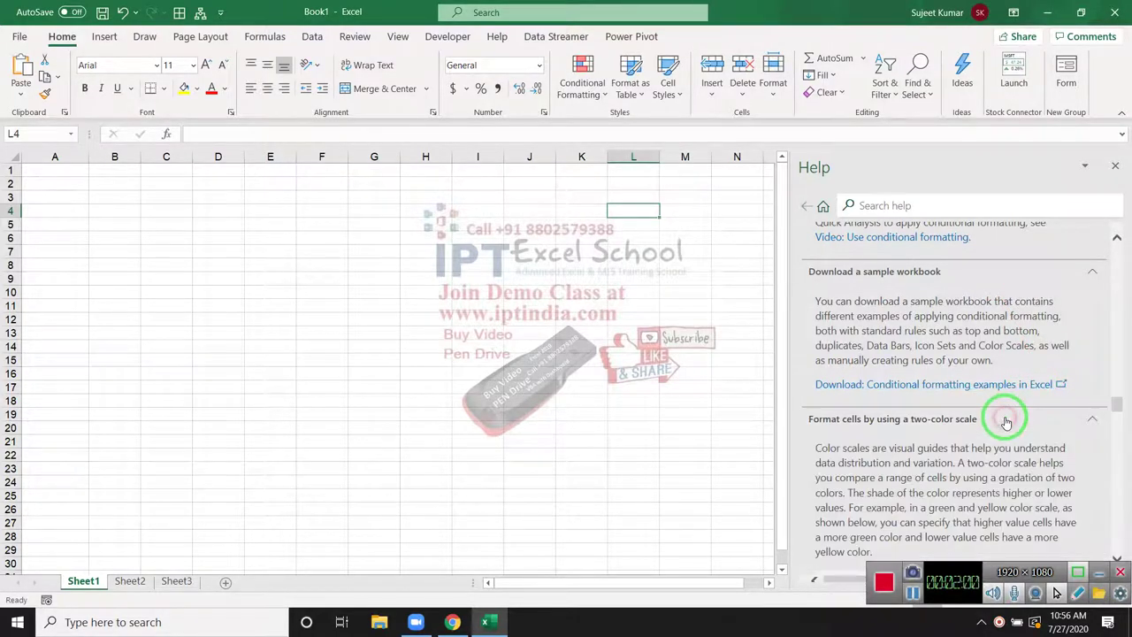
scroll(1006, 421, down, 4)
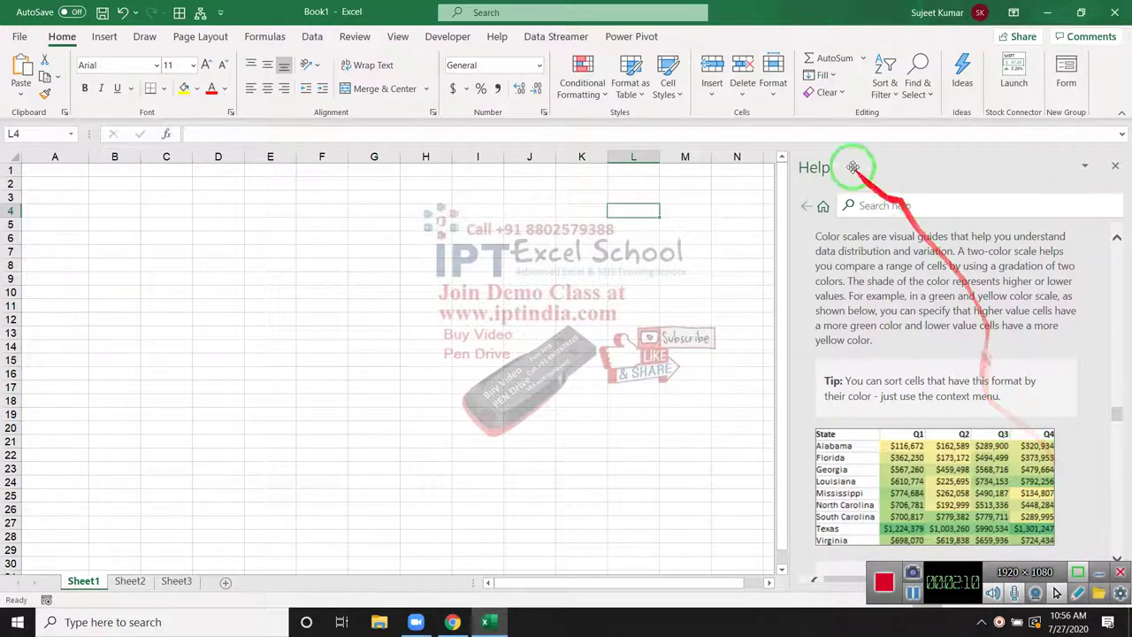
- Search help for 'shortcut' and open the Keyboard shortcuts in Excel article
click(527, 12)
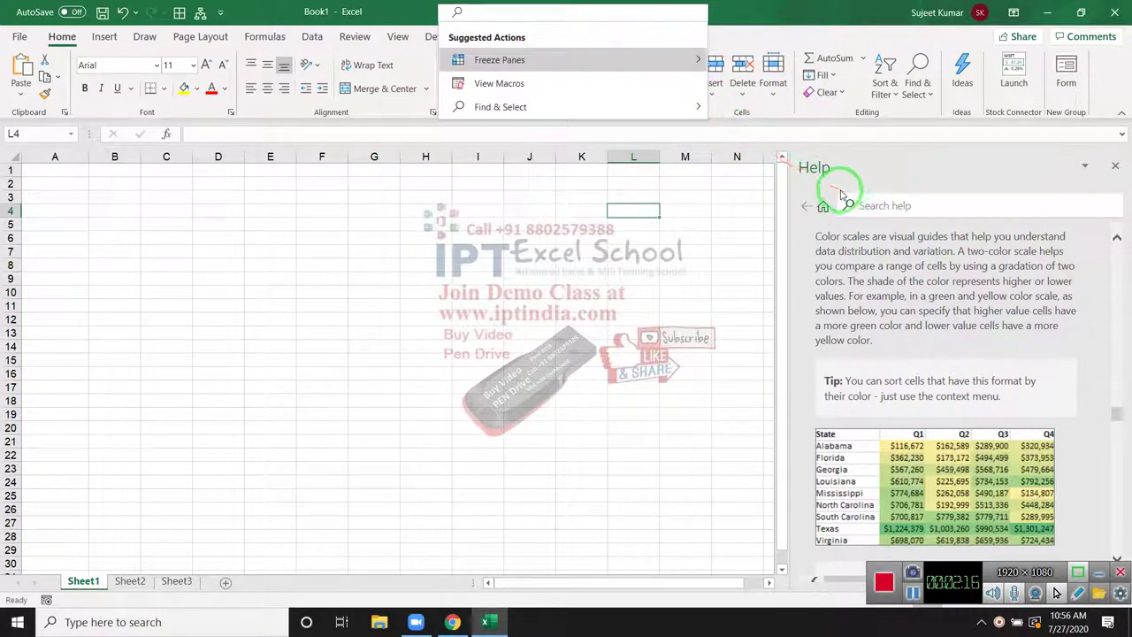
text(sh)
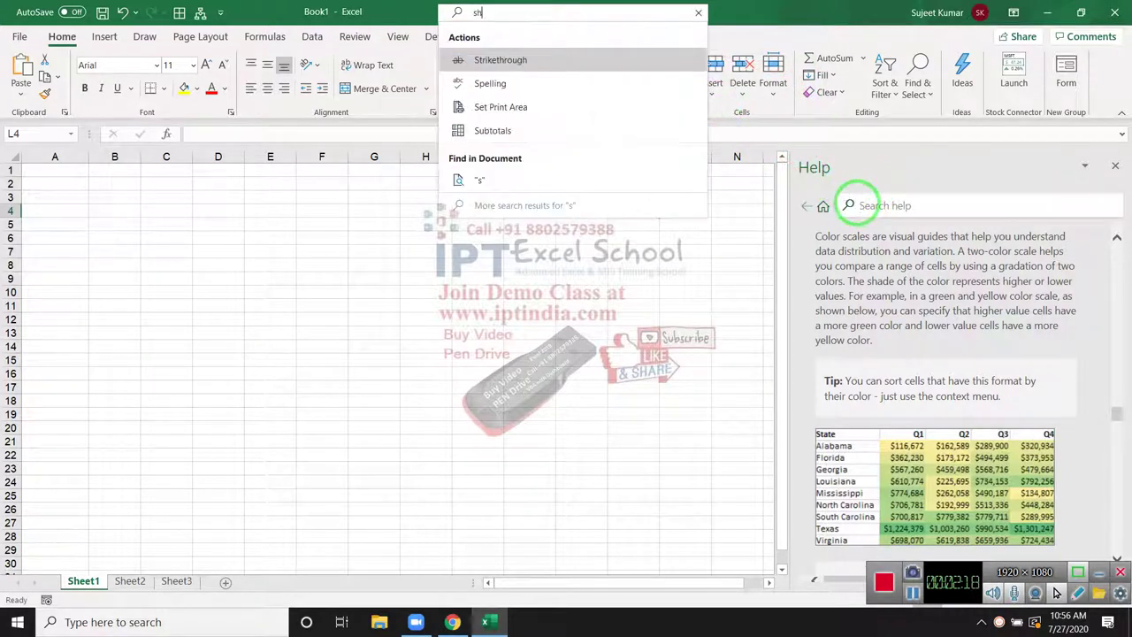
text(ort)
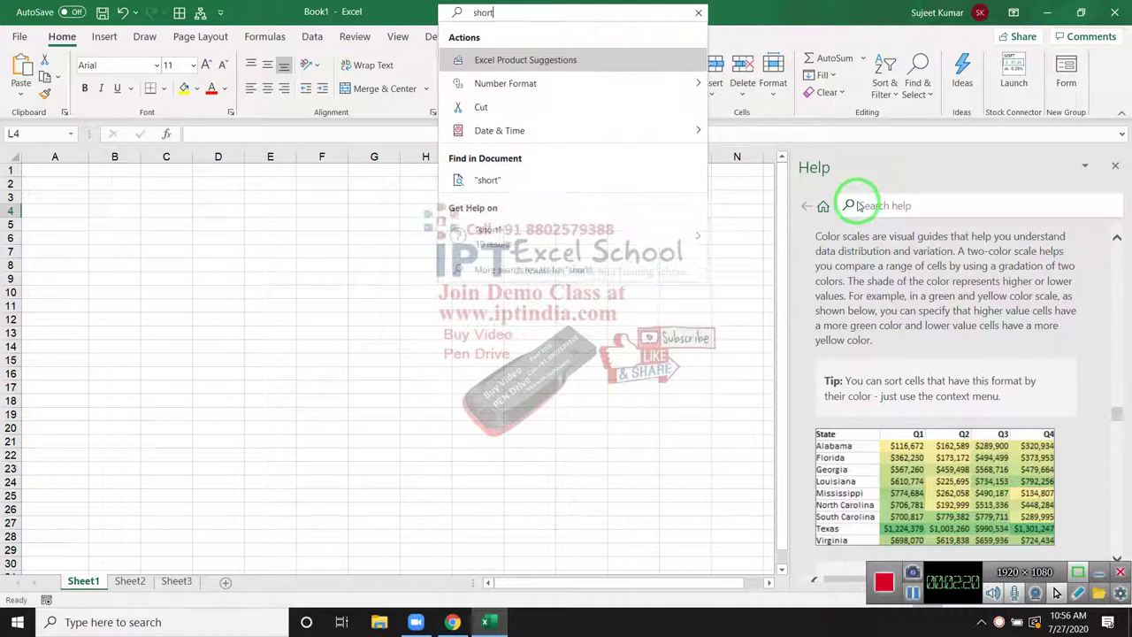
text(c)
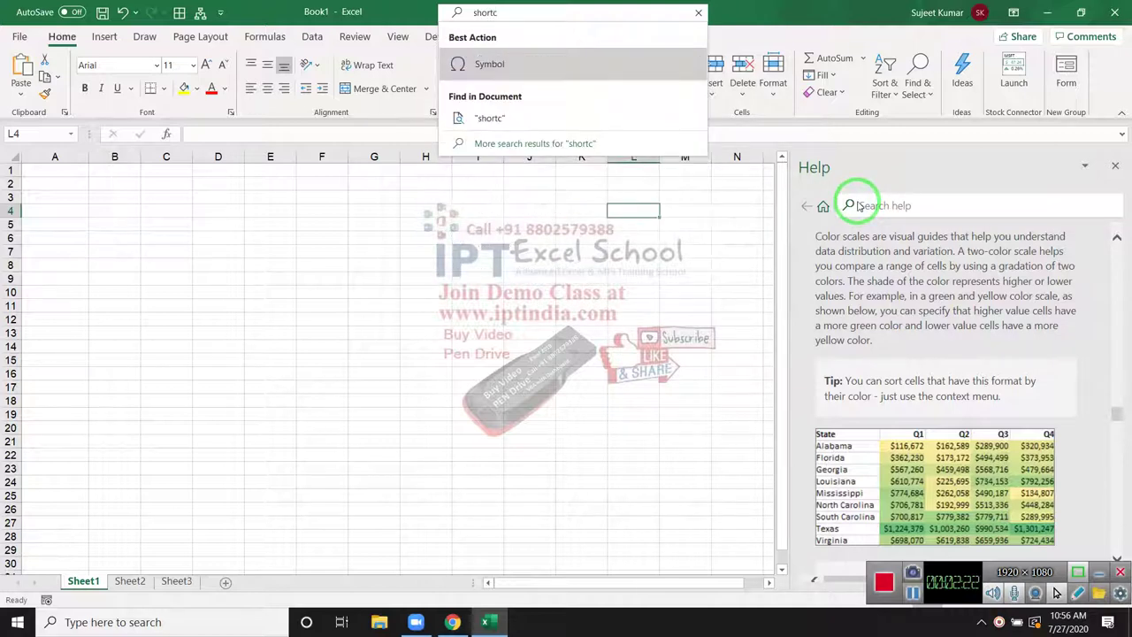
text(ut)
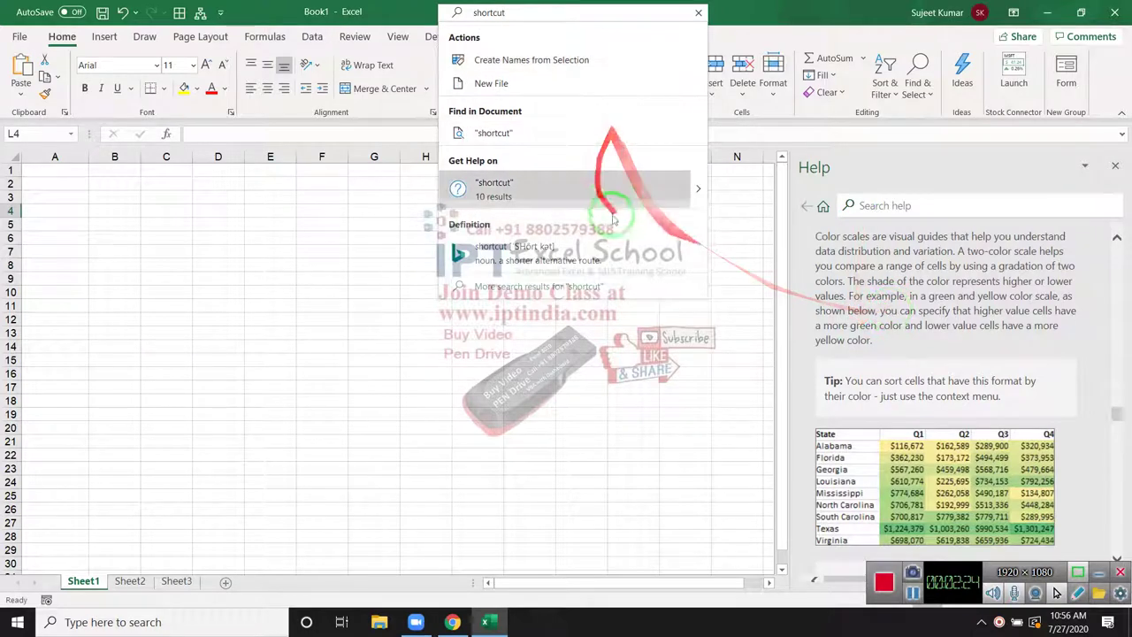
mouse_move(695, 188)
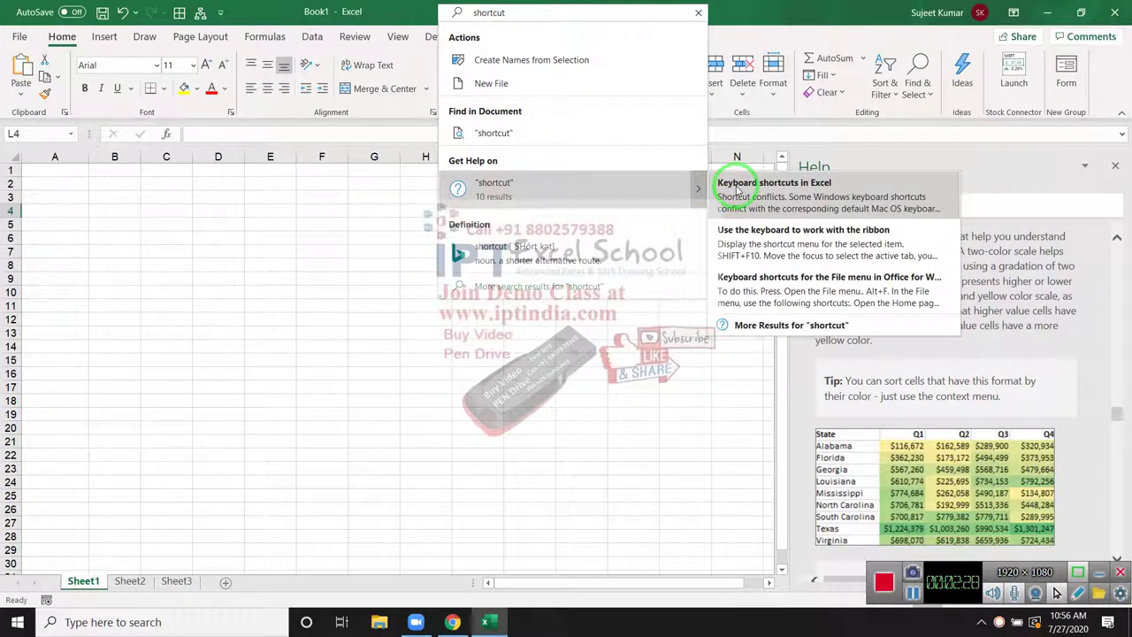
click(737, 185)
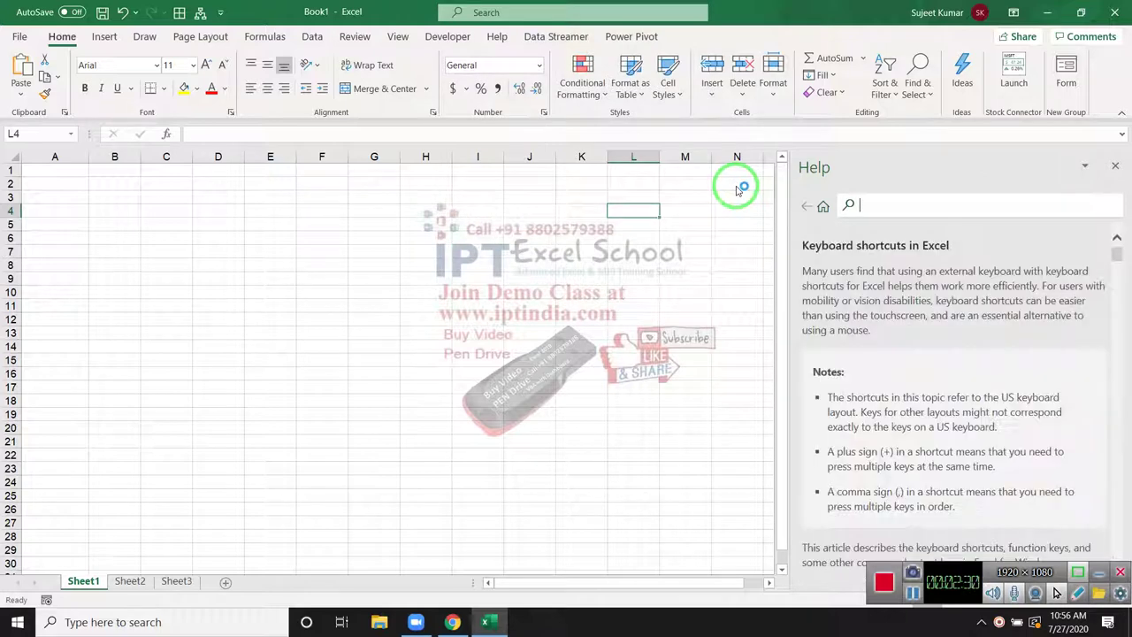
- Scroll the shortcuts article to the strikethrough and outline border shortcuts, then select cell M7
scroll(949, 357, down, 5)
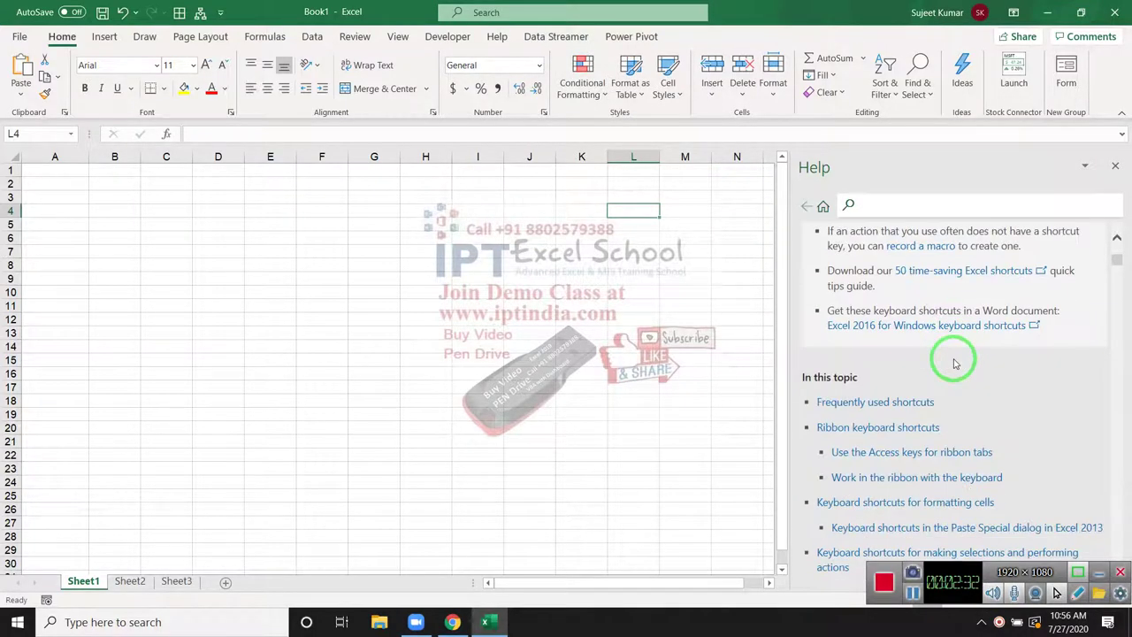
scroll(947, 361, down, 5)
scroll(953, 366, down, 5)
scroll(952, 366, down, 5)
scroll(950, 363, down, 5)
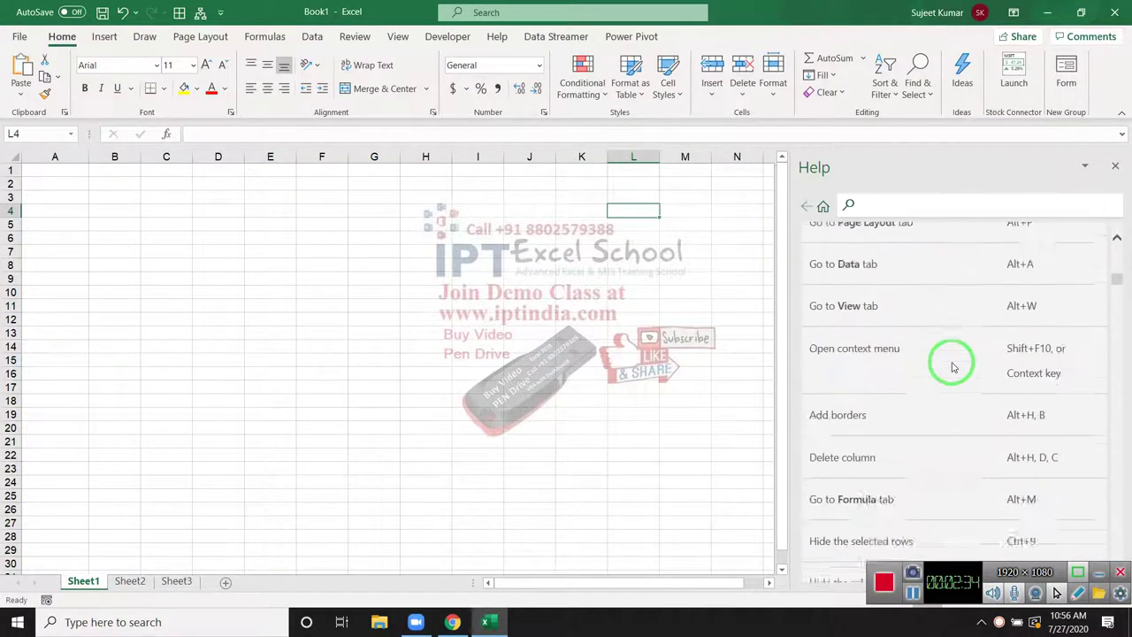
scroll(951, 363, down, 5)
scroll(952, 364, down, 5)
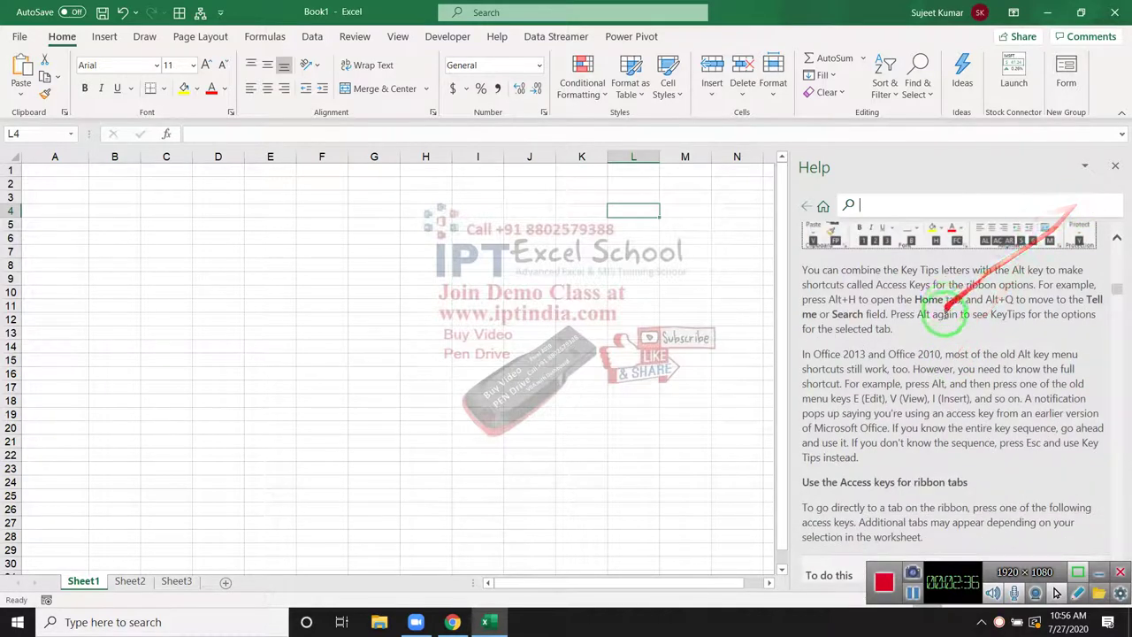
scroll(940, 311, down, 5)
scroll(941, 321, down, 5)
scroll(942, 324, down, 5)
scroll(942, 323, down, 5)
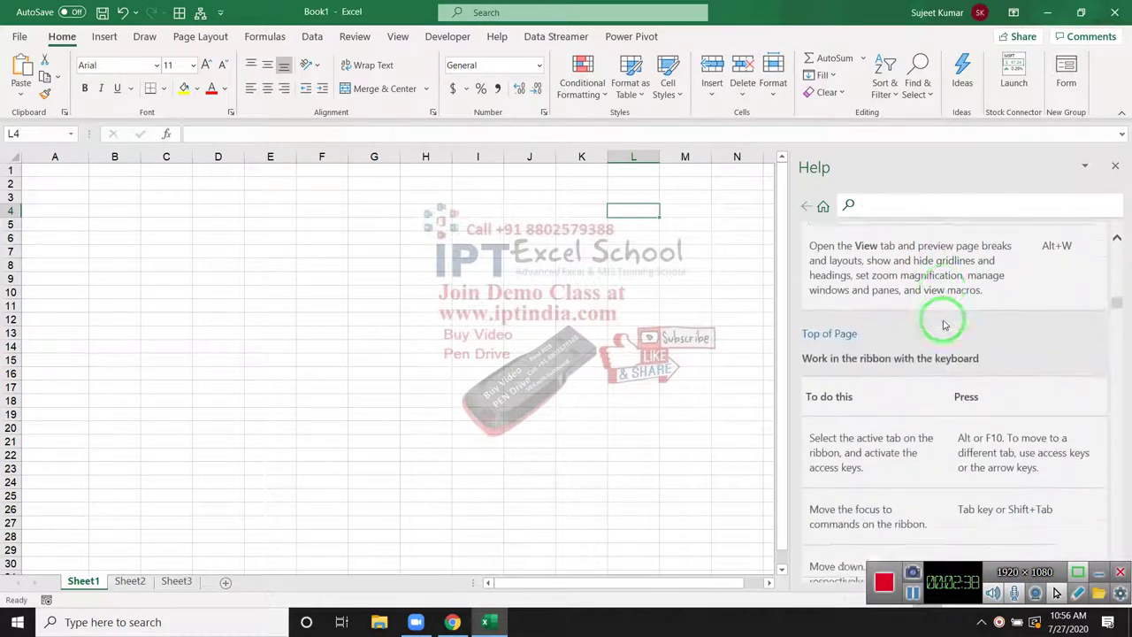
scroll(943, 324, down, 5)
scroll(942, 323, down, 5)
scroll(943, 324, down, 5)
scroll(943, 324, down, 5)
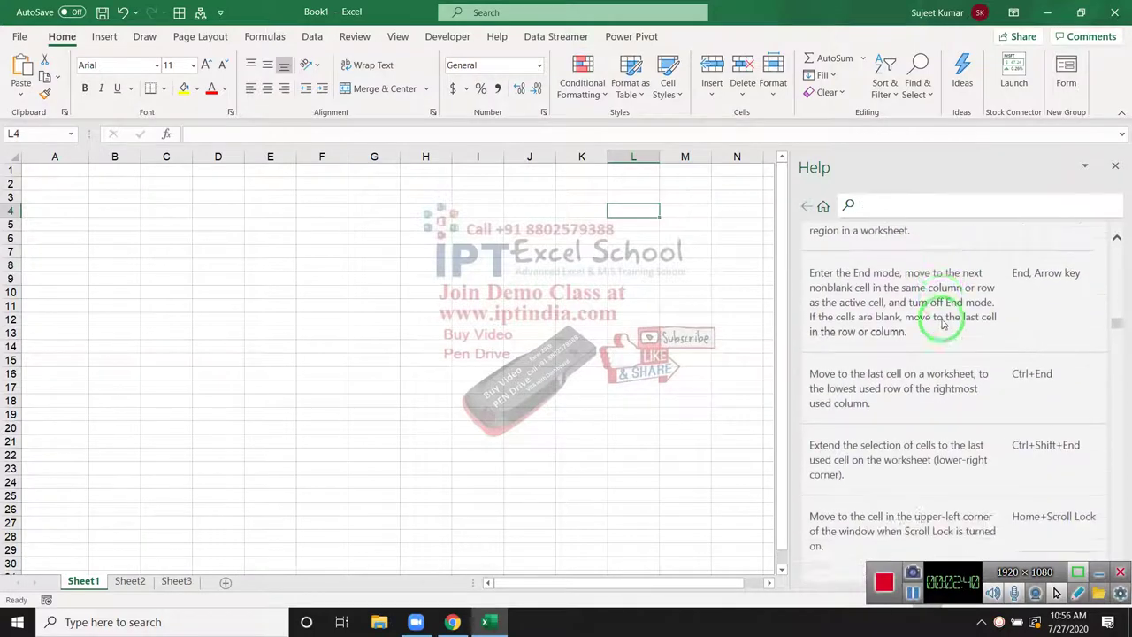
scroll(943, 324, down, 5)
scroll(944, 320, down, 5)
scroll(942, 321, down, 5)
scroll(945, 321, down, 5)
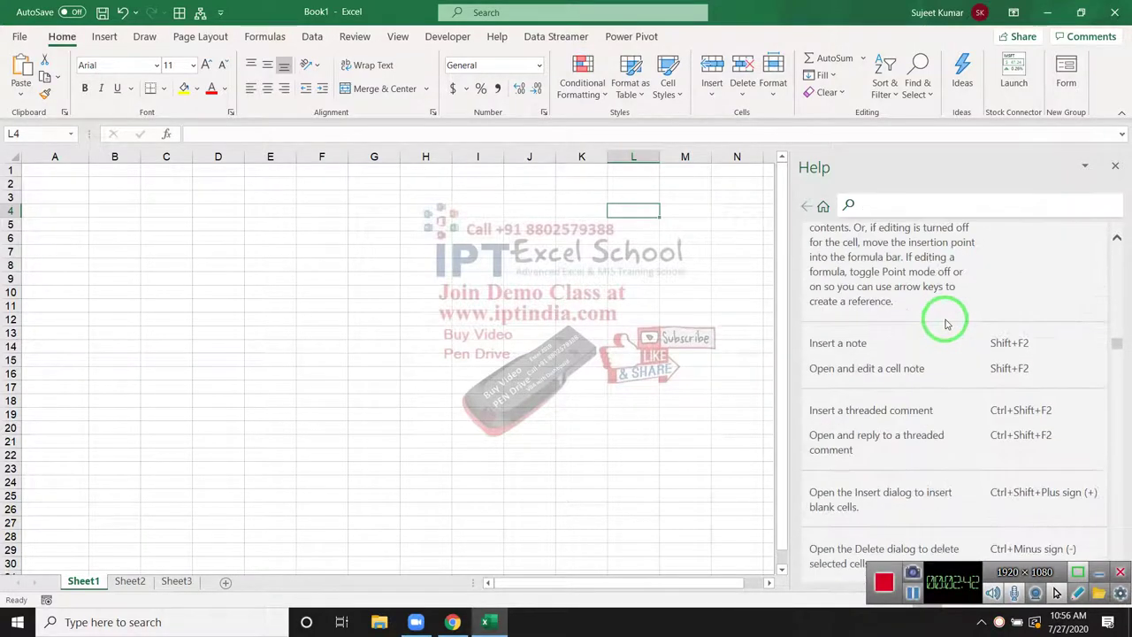
scroll(948, 321, down, 5)
scroll(951, 320, down, 5)
scroll(951, 318, down, 5)
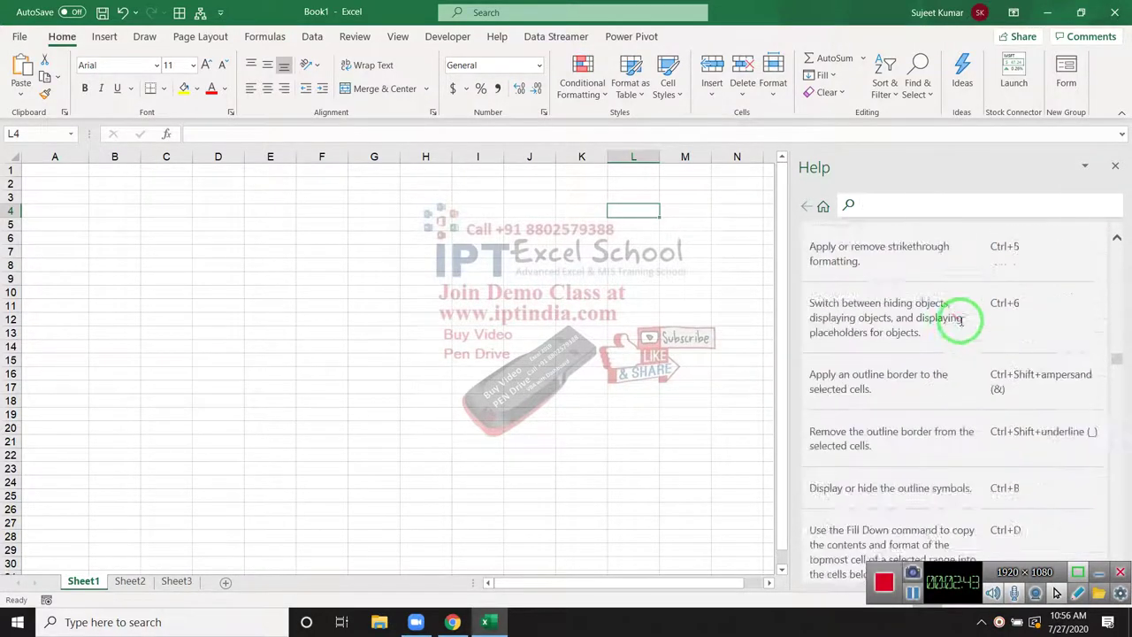
click(662, 253)
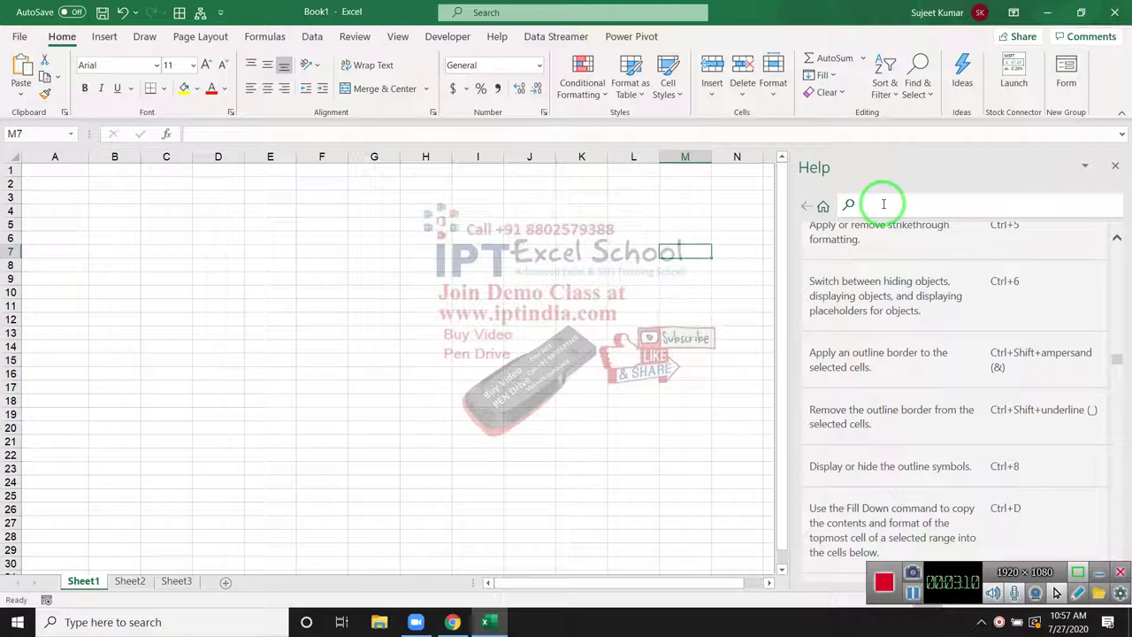
- Minimize Excel with Windows+D to show the desktop
key(super+d)
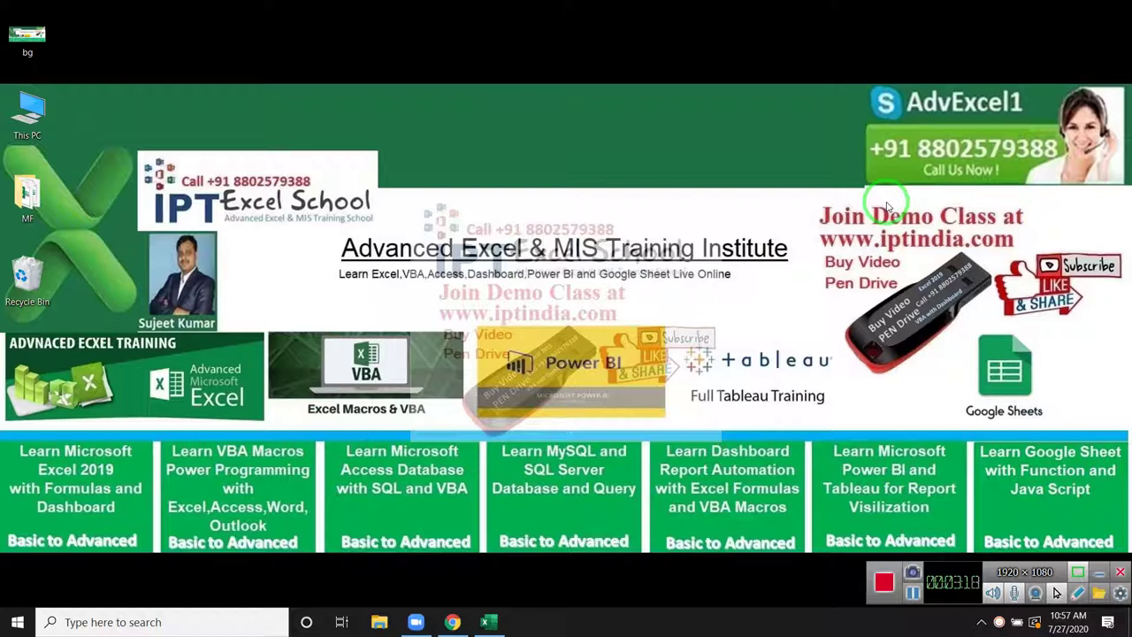
drag(937, 234, 1093, 386)
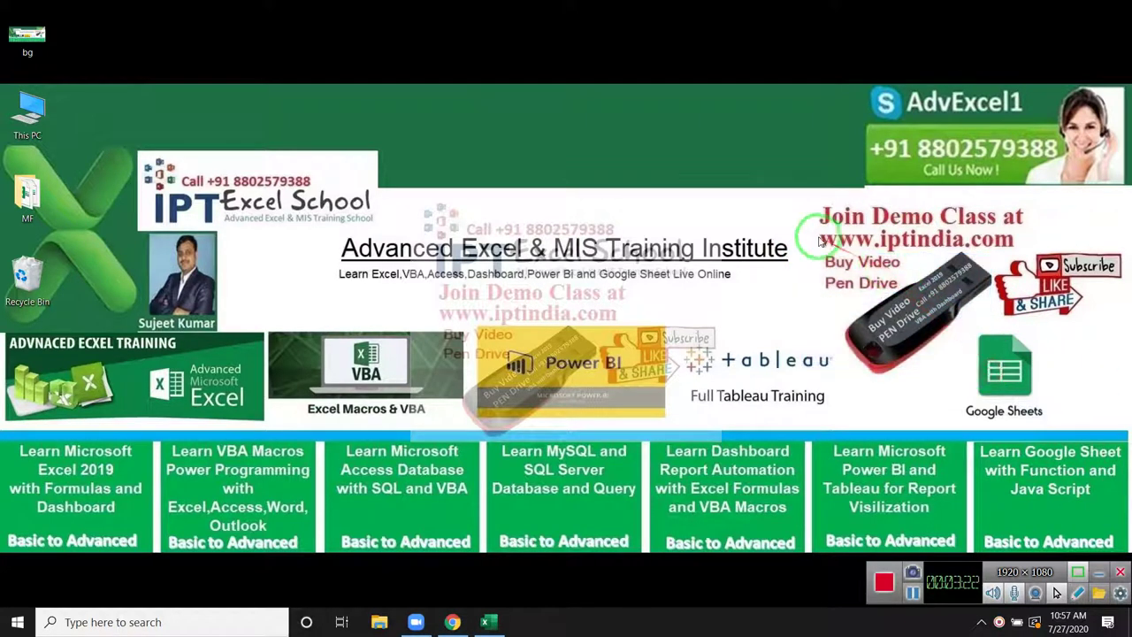
click(416, 621)
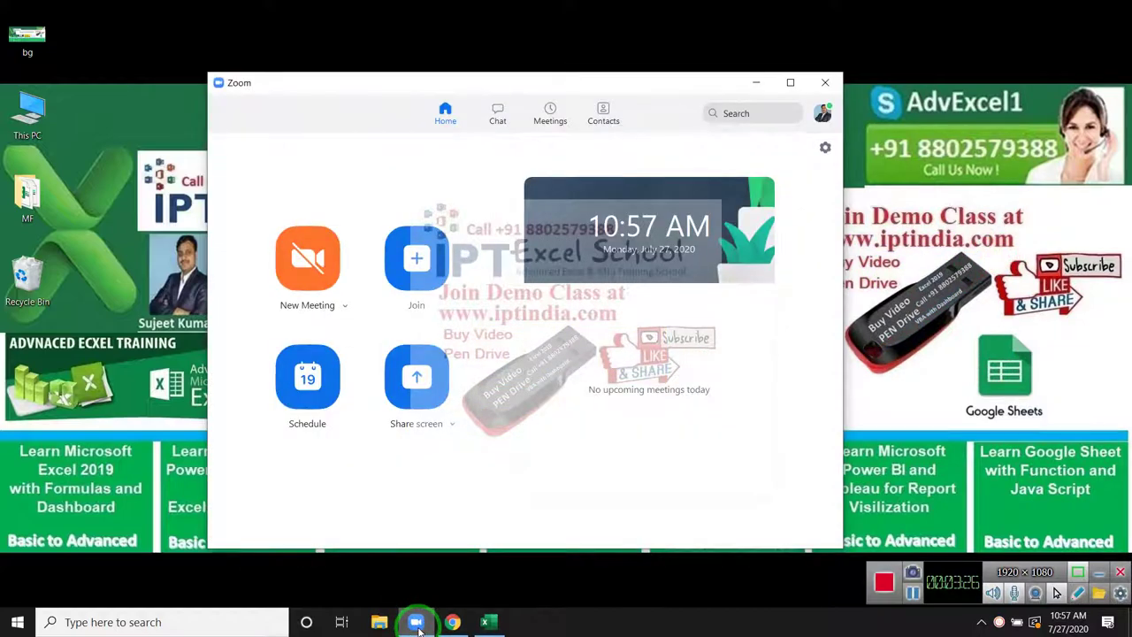
click(416, 621)
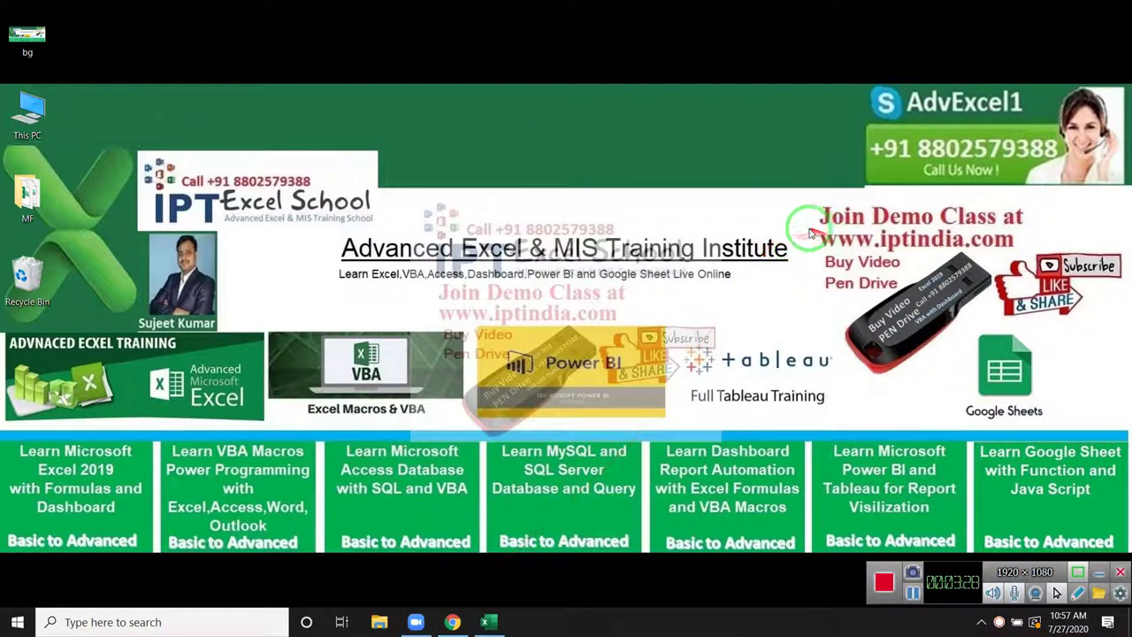
drag(963, 261, 1026, 264)
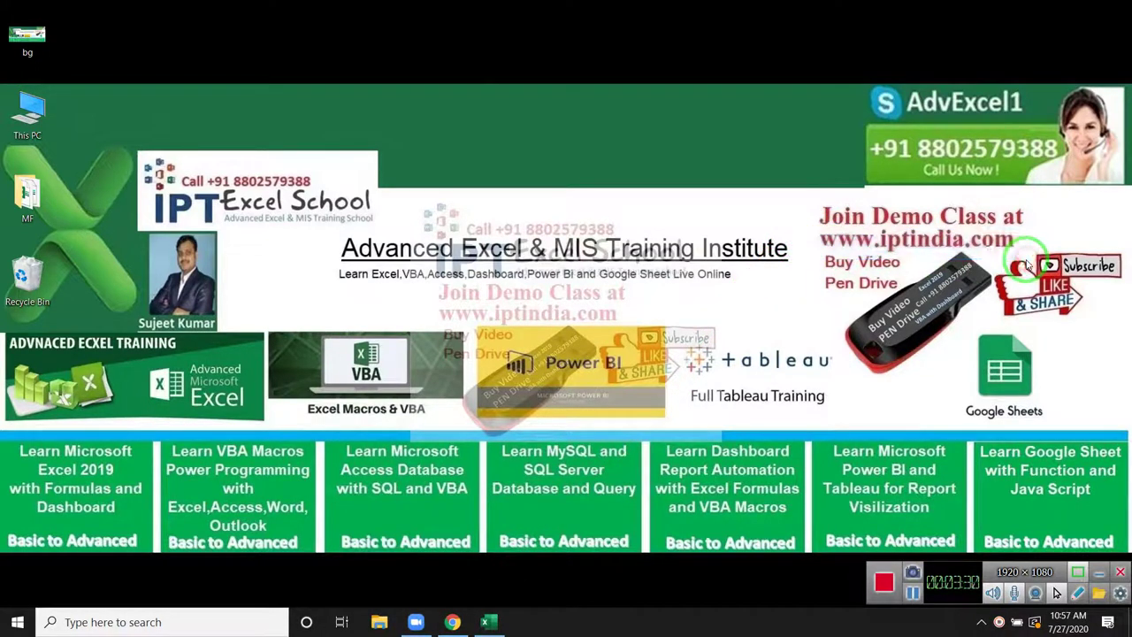